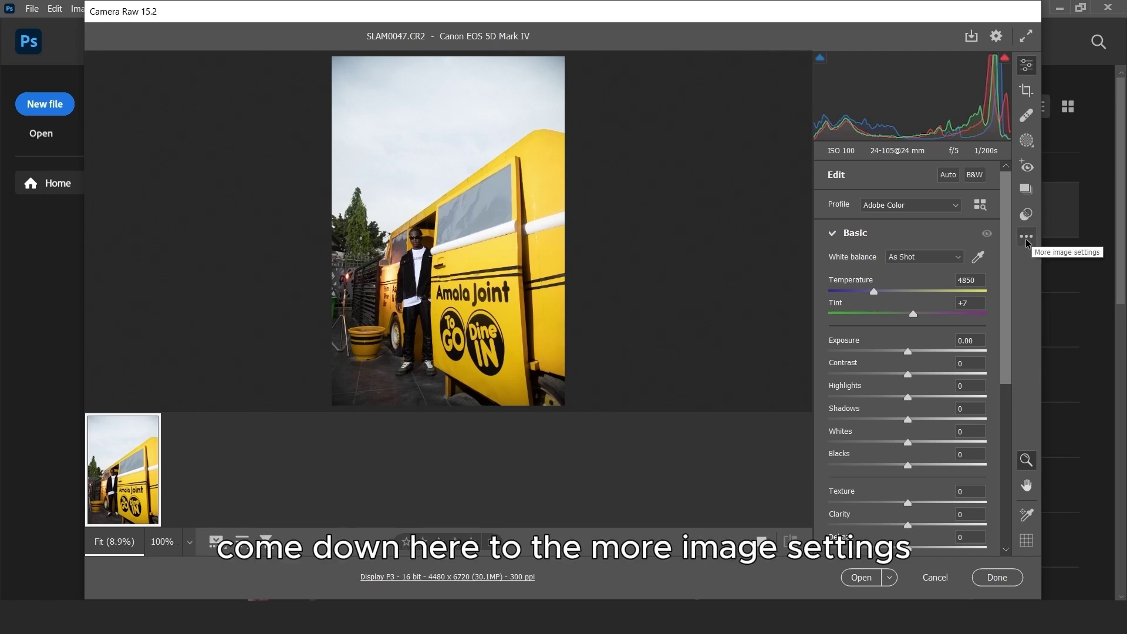
Open the Load Settings dialog from the More image settings menu for the van photo
{"action": "left_click", "coordinate": [1027, 243]}
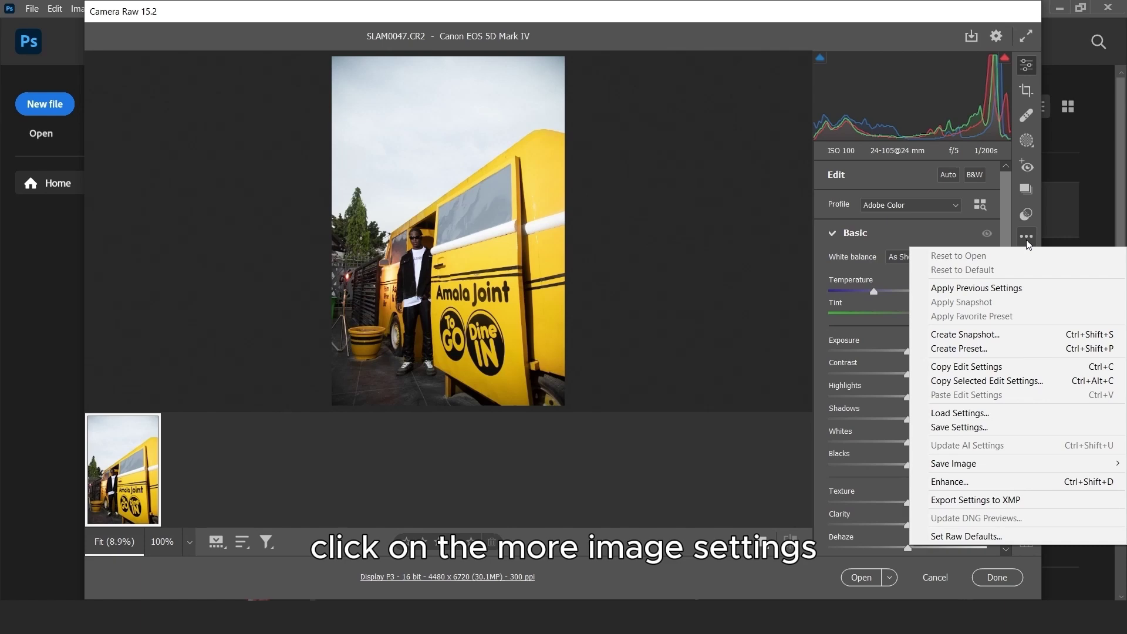
{"action": "left_click", "coordinate": [999, 414]}
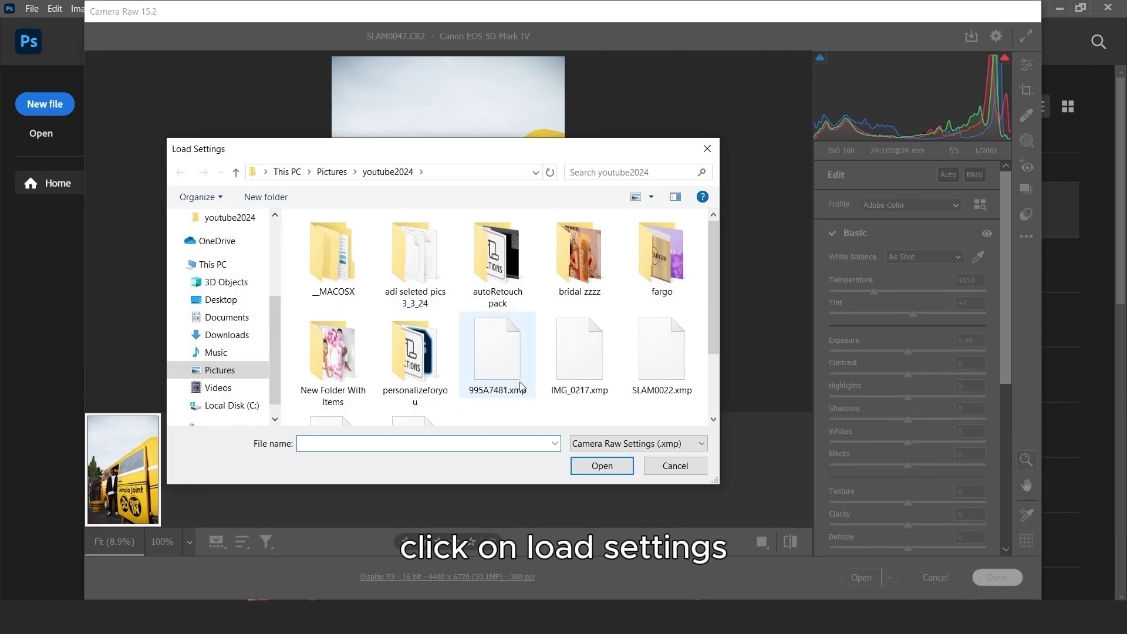
Apply 'cameraraw color correction preset.xmp' to the outdoor van photo
{"action": "scroll", "coordinate": [521, 386], "scroll_direction": "down", "scroll_amount": 1}
{"action": "left_click", "coordinate": [413, 372]}
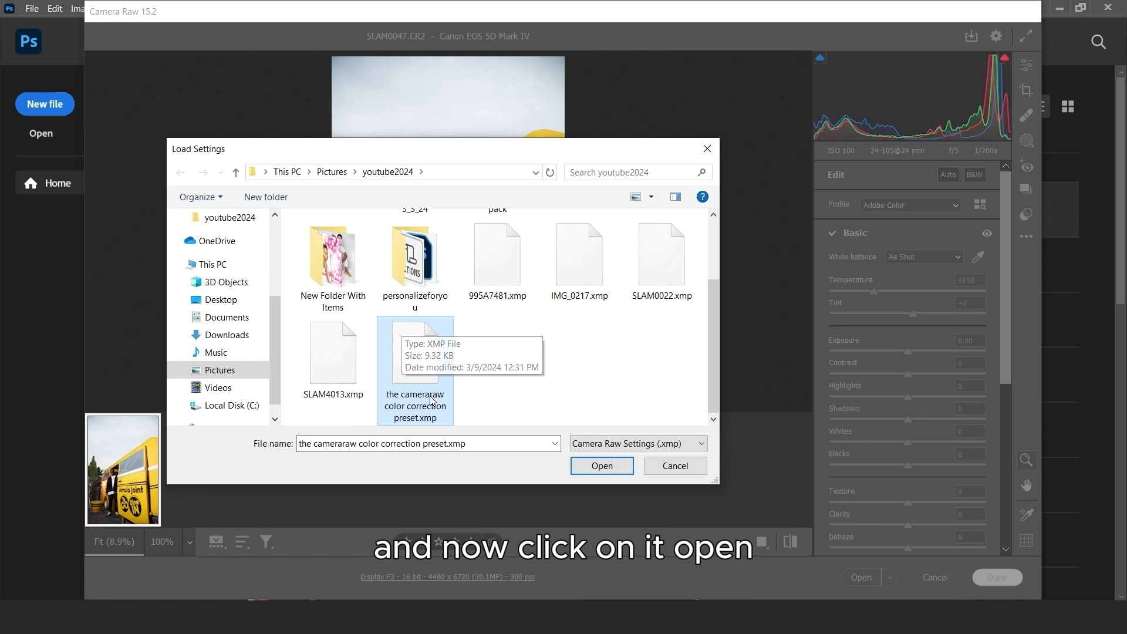
{"action": "left_click", "coordinate": [601, 467]}
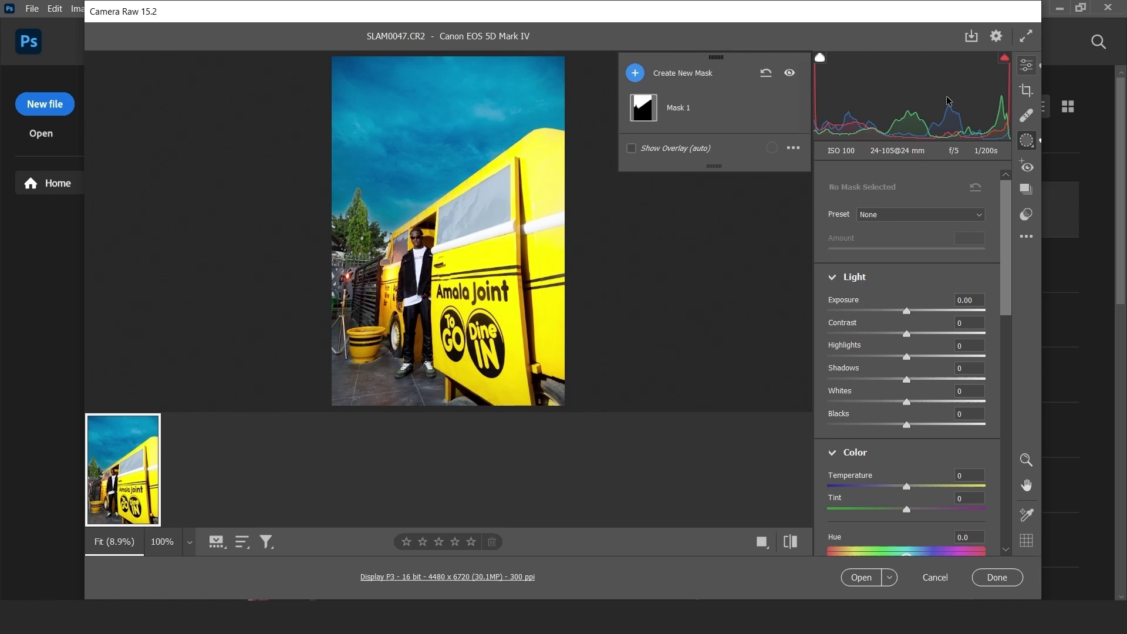
Return to the Edit panel after the preset settles, then cancel out of Camera Raw
{"action": "key", "text": "z"}
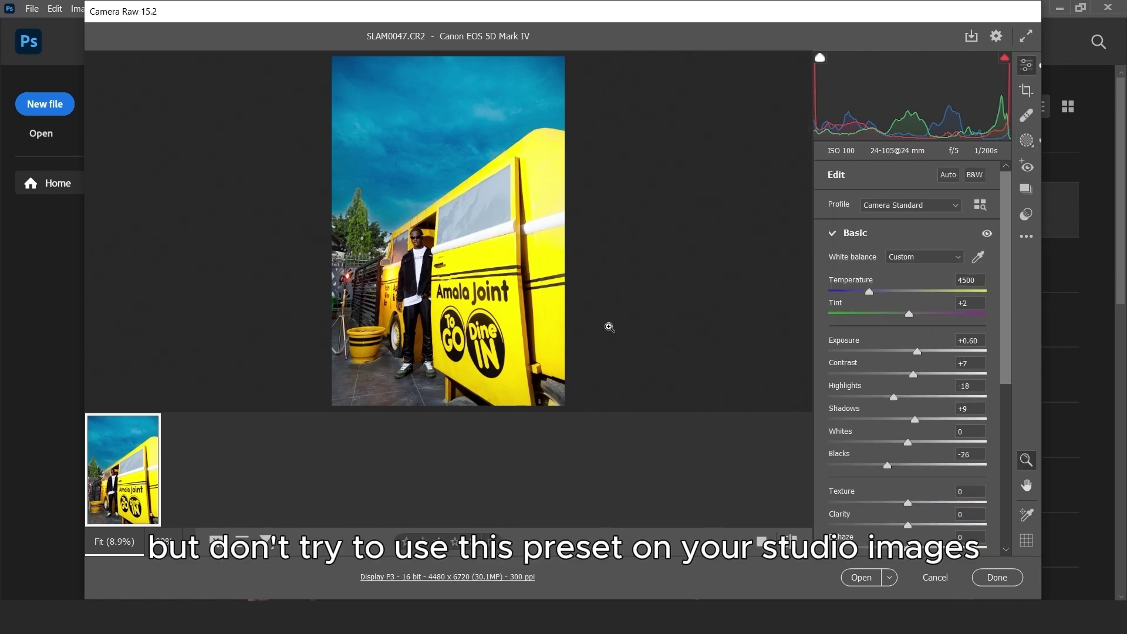
{"action": "left_click", "coordinate": [936, 577]}
Discard the van edits and apply the color correction preset .xmp to studio headshot SLAM4013.CR2
{"action": "left_click", "coordinate": [603, 265]}
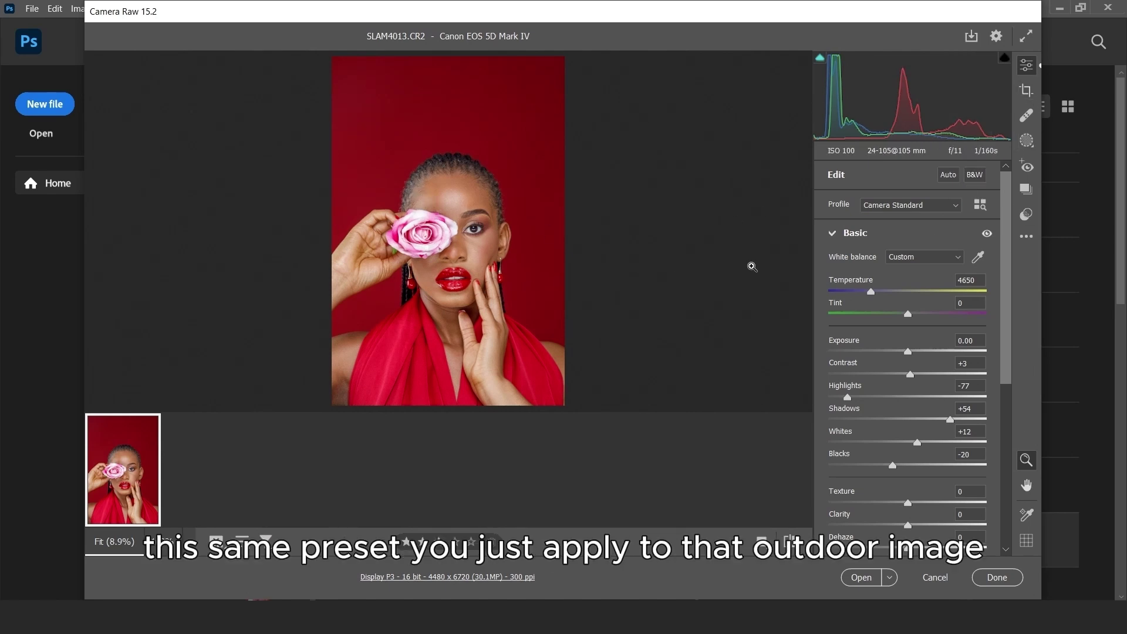
{"action": "left_click", "coordinate": [1027, 236]}
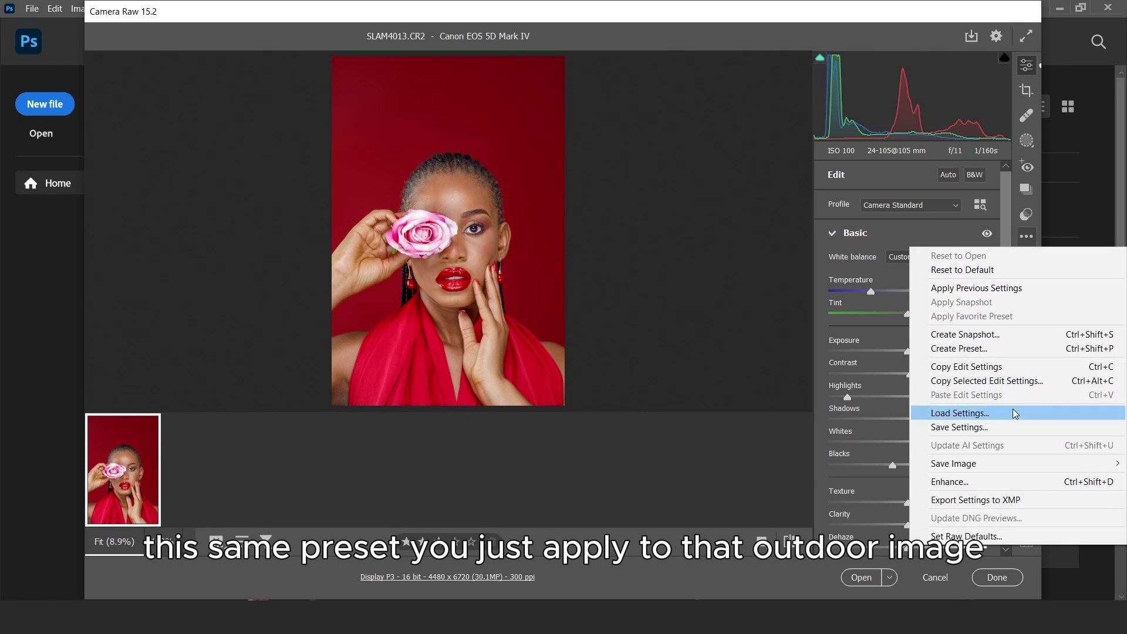
{"action": "left_click", "coordinate": [1015, 414]}
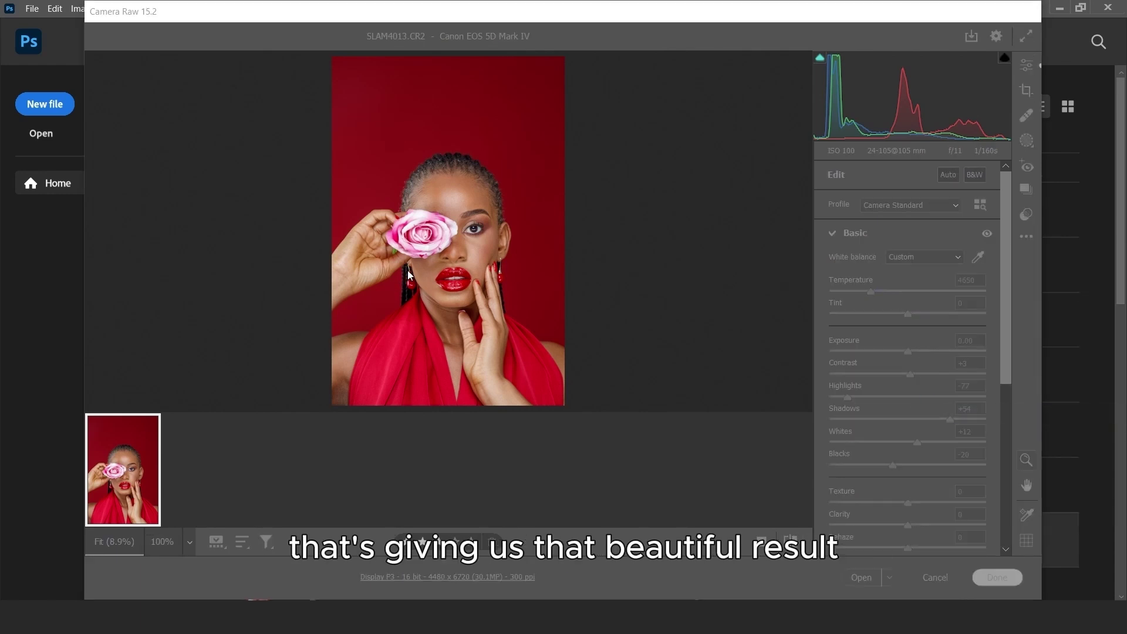
{"action": "left_click", "coordinate": [415, 358]}
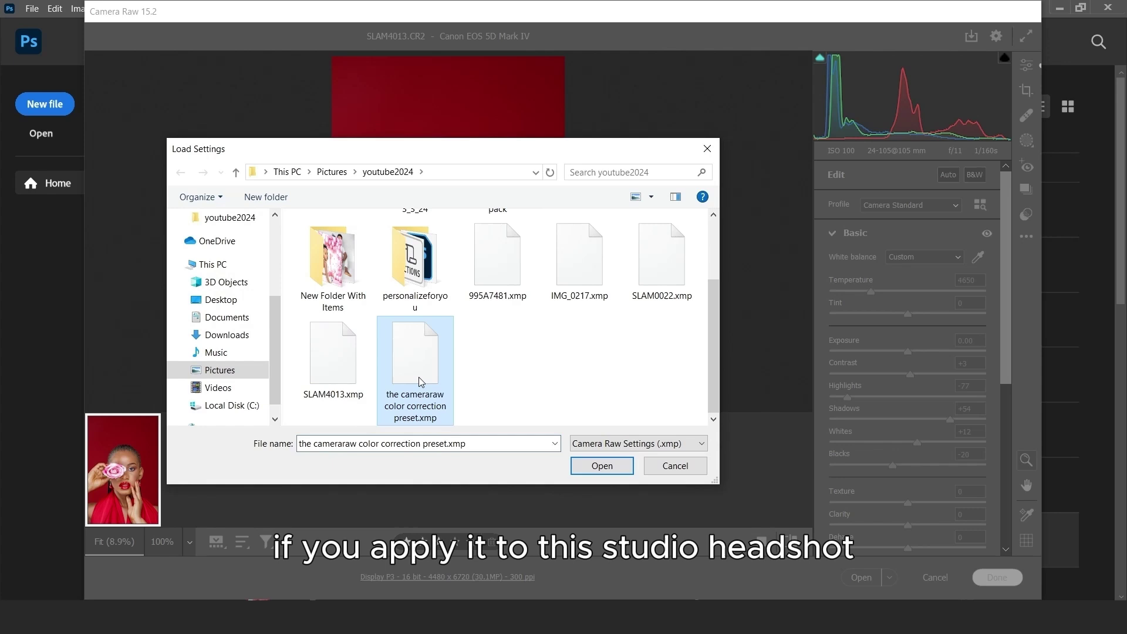
{"action": "left_click", "coordinate": [612, 463]}
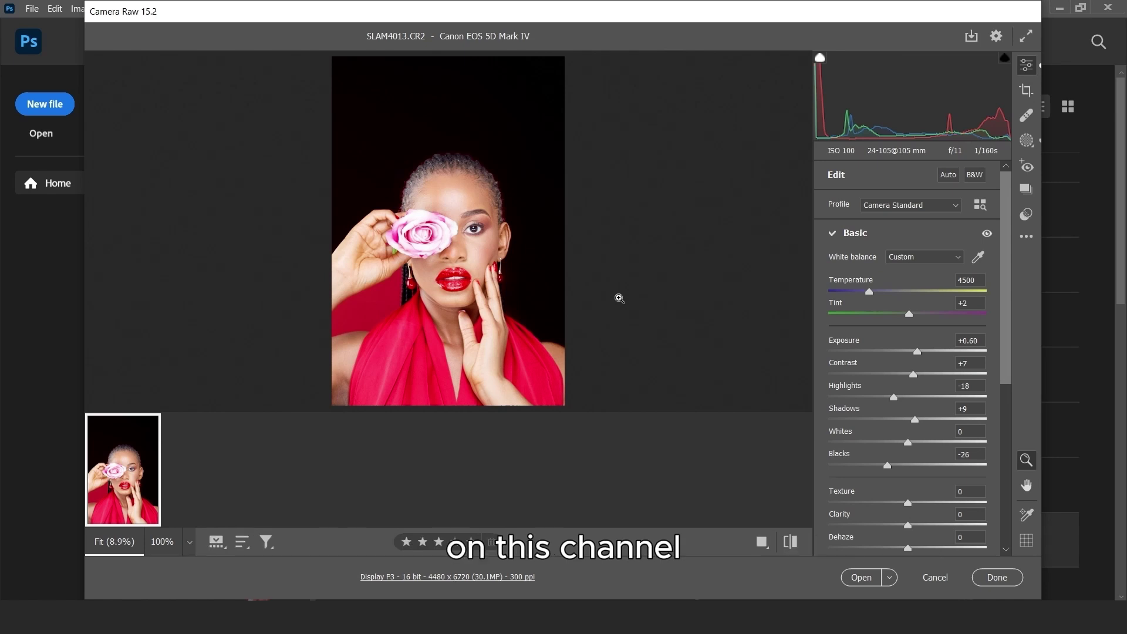
Compare the headshot before and after side by side, then discard the preset edits
{"action": "left_click", "coordinate": [762, 542]}
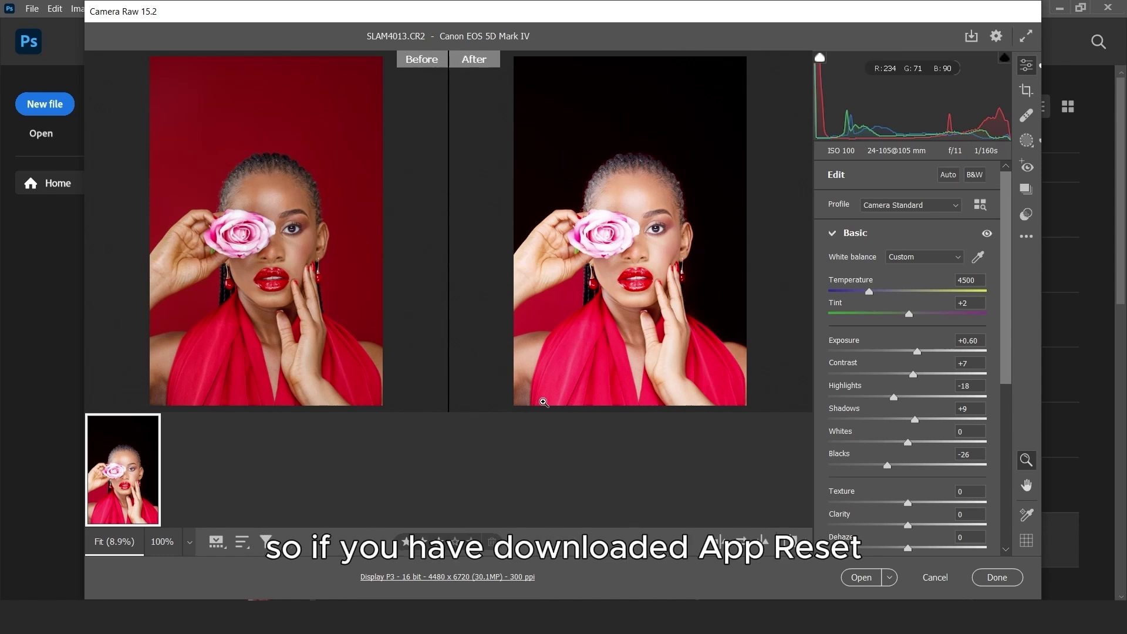
{"action": "left_click", "coordinate": [928, 580]}
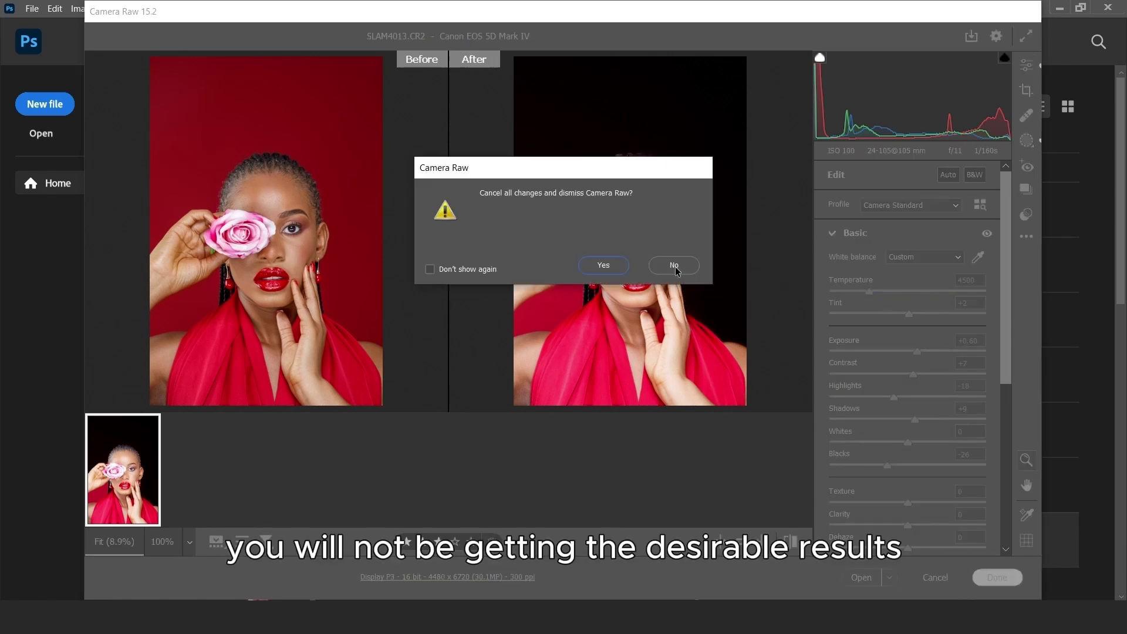
{"action": "left_click", "coordinate": [674, 266]}
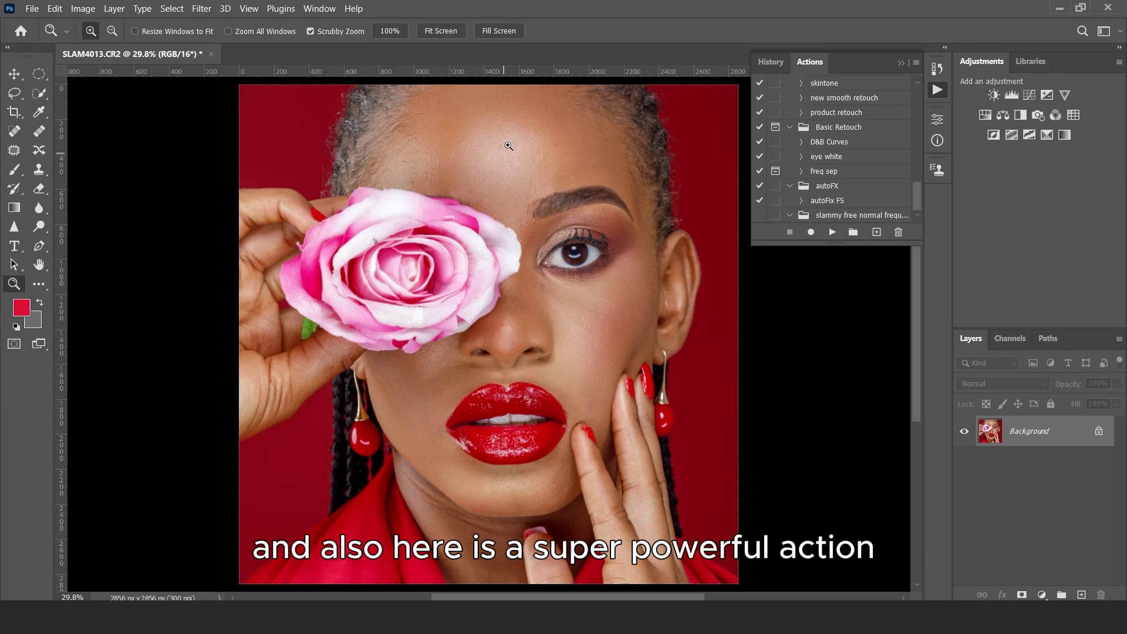
Zoom in on the forehead and eye, then select the autoFix FS action
{"action": "left_click_drag", "start_coordinate": [554, 126], "coordinate": [570, 176]}
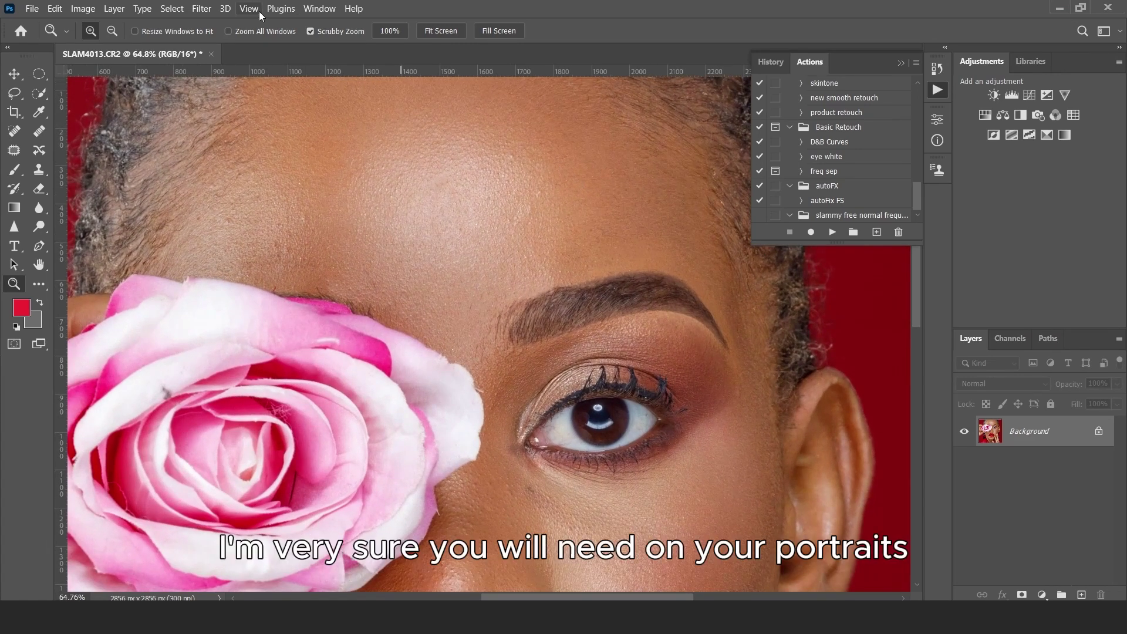
{"action": "scroll", "coordinate": [573, 361], "scroll_direction": "up", "scroll_amount": 1}
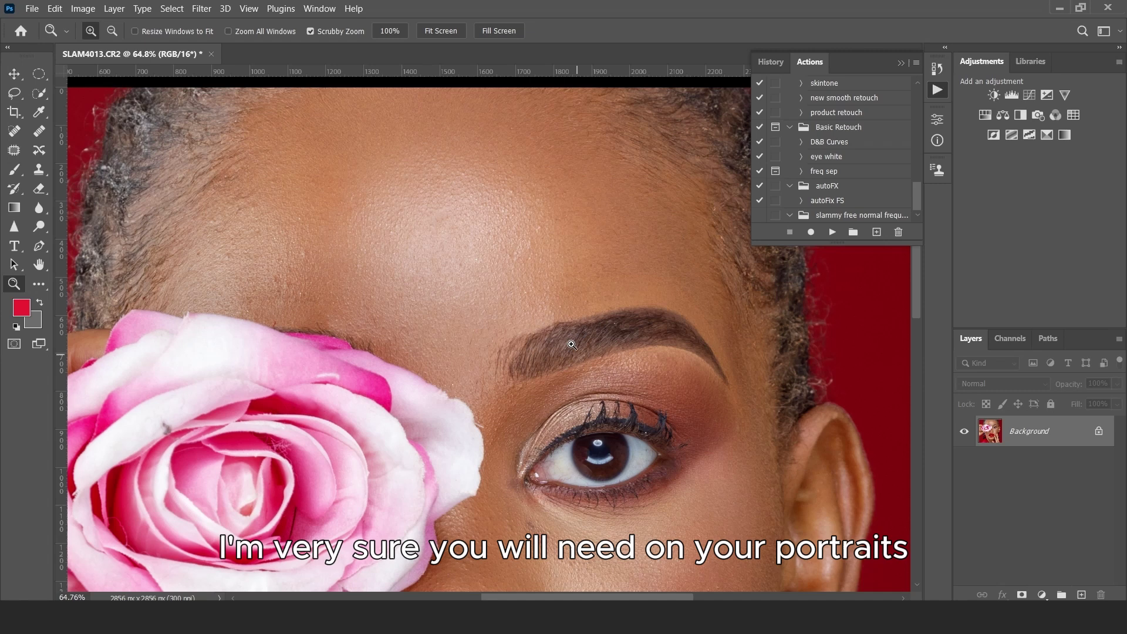
{"action": "scroll", "coordinate": [552, 320], "scroll_direction": "down", "scroll_amount": 1}
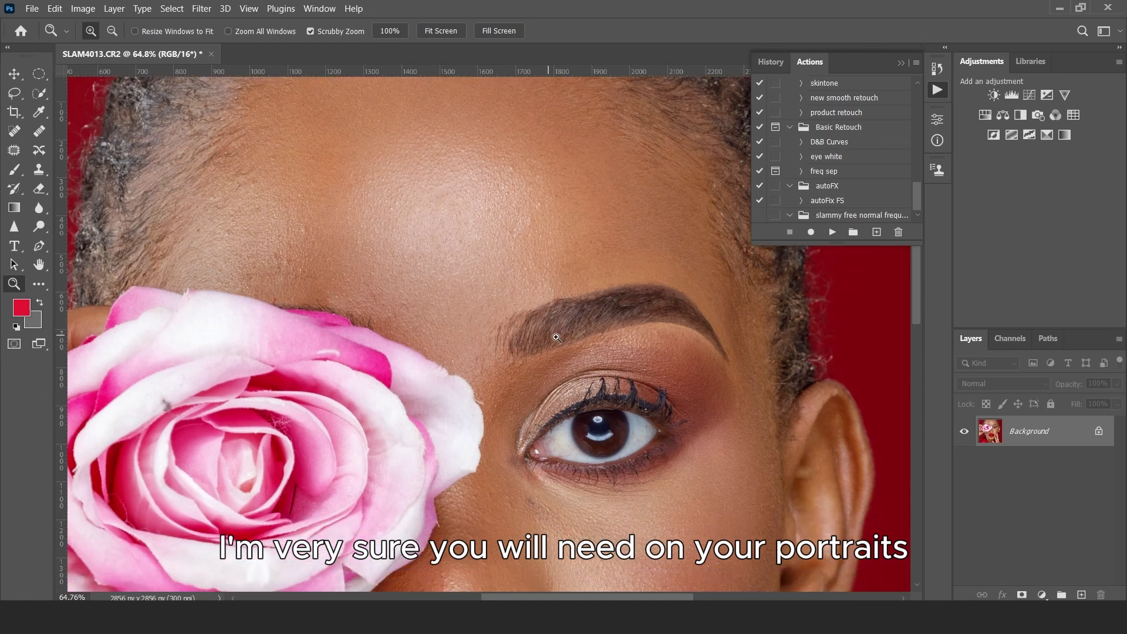
{"action": "left_click", "coordinate": [830, 202]}
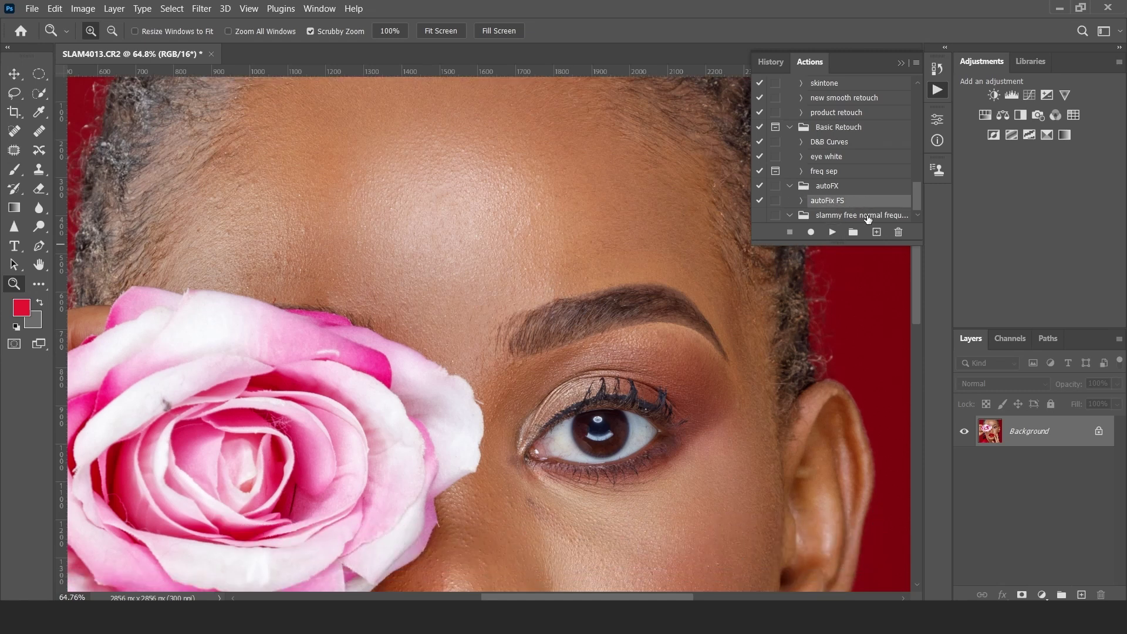
{"action": "left_click", "coordinate": [831, 233]}
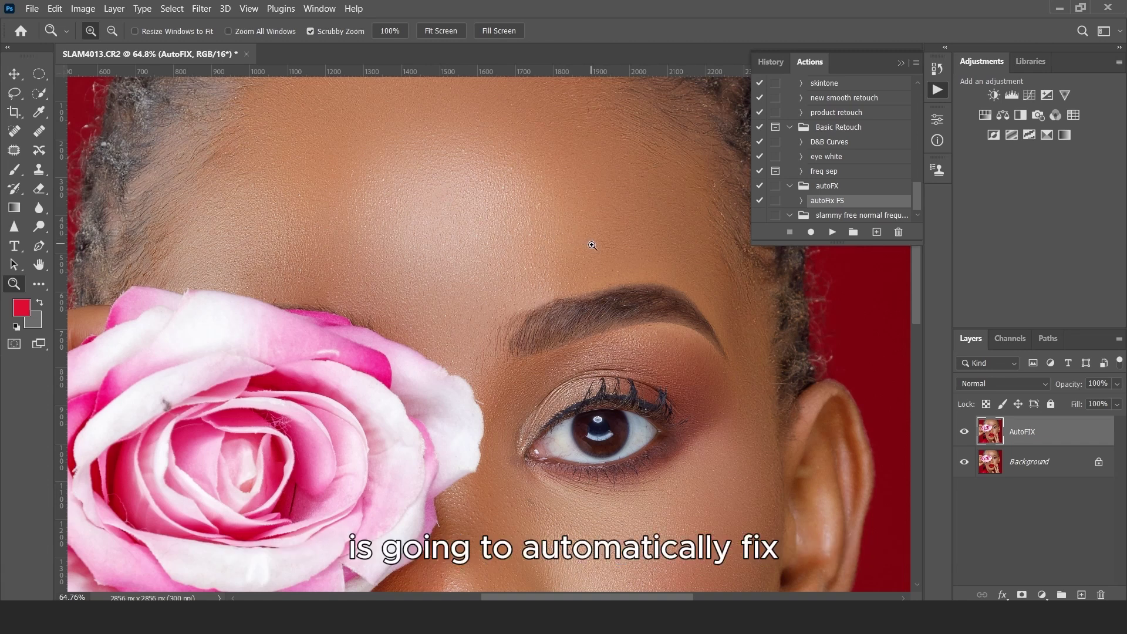
{"action": "scroll", "coordinate": [596, 246], "scroll_direction": "up", "scroll_amount": 1}
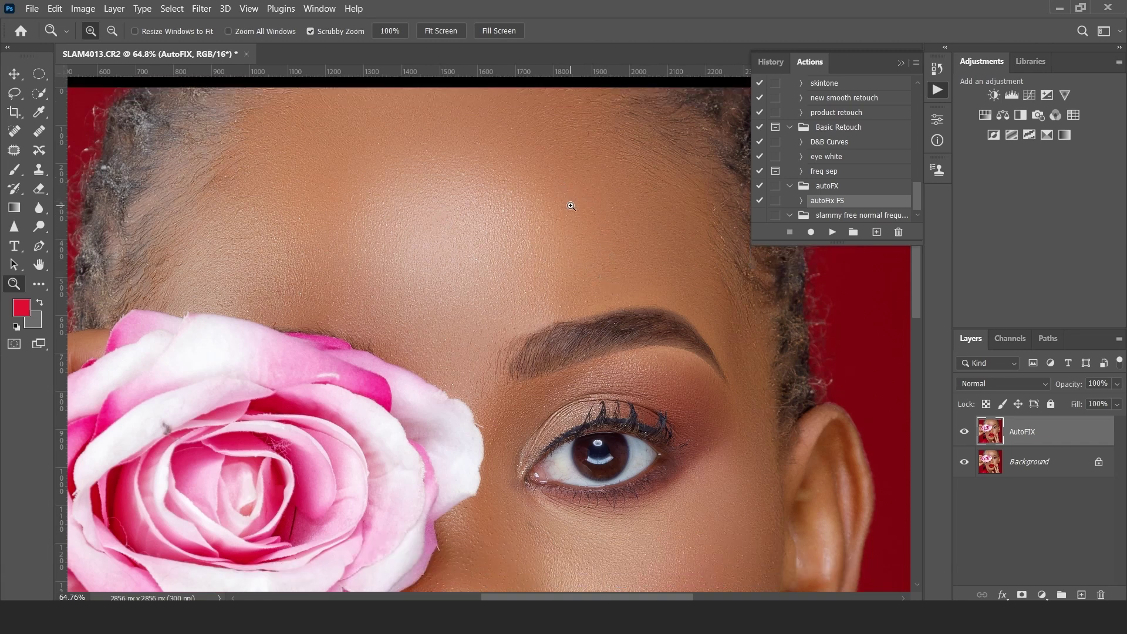
{"action": "left_click_drag", "start_coordinate": [516, 435], "coordinate": [528, 146]}
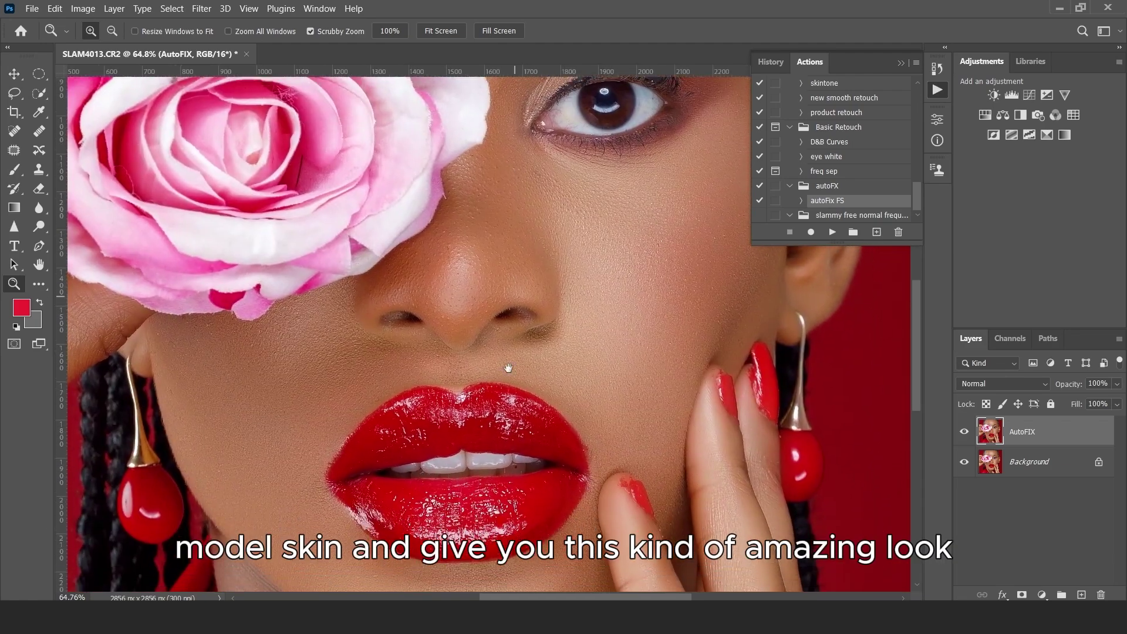
{"action": "left_click", "coordinate": [964, 432]}
{"action": "left_click", "coordinate": [965, 433]}
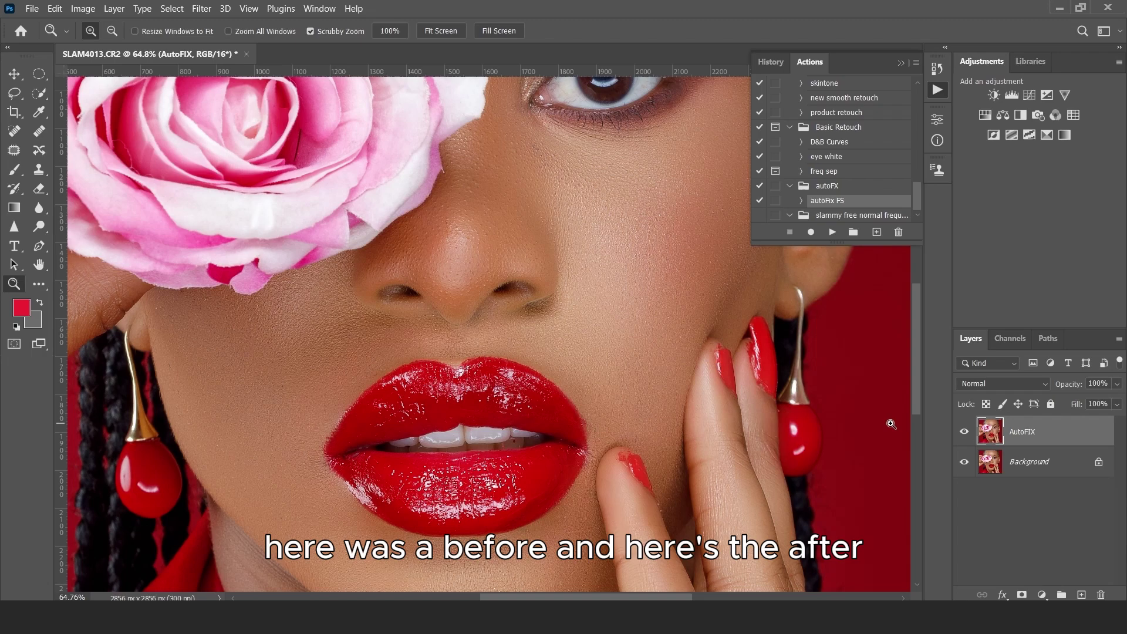
{"action": "left_click_drag", "start_coordinate": [592, 303], "coordinate": [619, 325]}
{"action": "left_click_drag", "start_coordinate": [607, 244], "coordinate": [474, 465]}
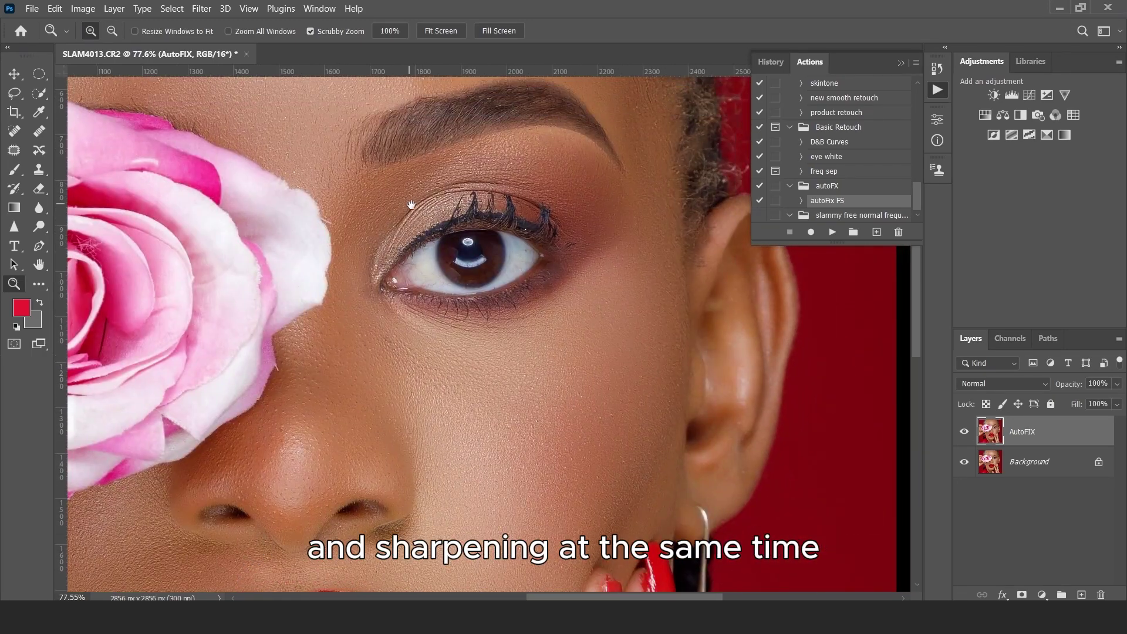
{"action": "left_click_drag", "start_coordinate": [411, 206], "coordinate": [473, 411]}
{"action": "left_click_drag", "start_coordinate": [423, 221], "coordinate": [497, 261]}
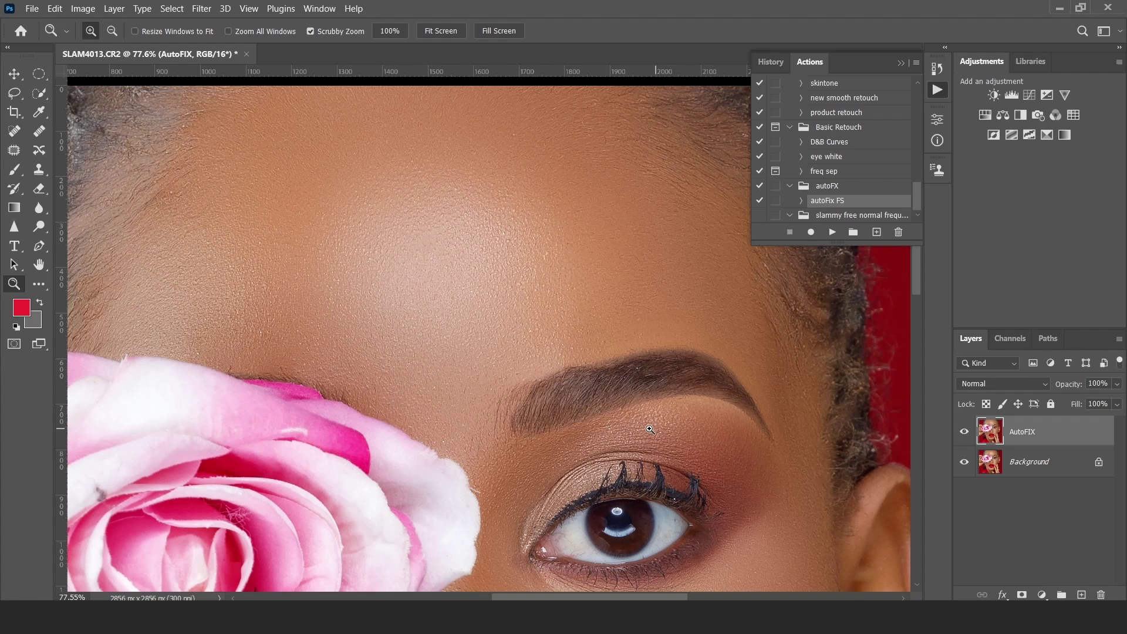
{"action": "left_click_drag", "start_coordinate": [647, 484], "coordinate": [636, 377]}
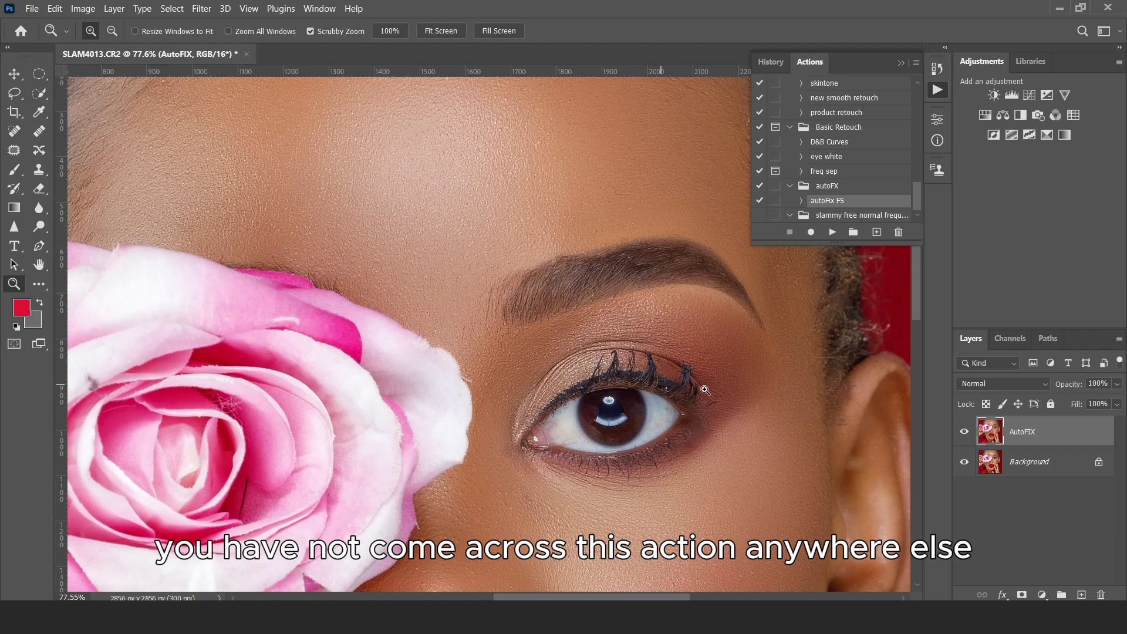
{"action": "left_click", "coordinate": [964, 432]}
{"action": "left_click", "coordinate": [965, 432]}
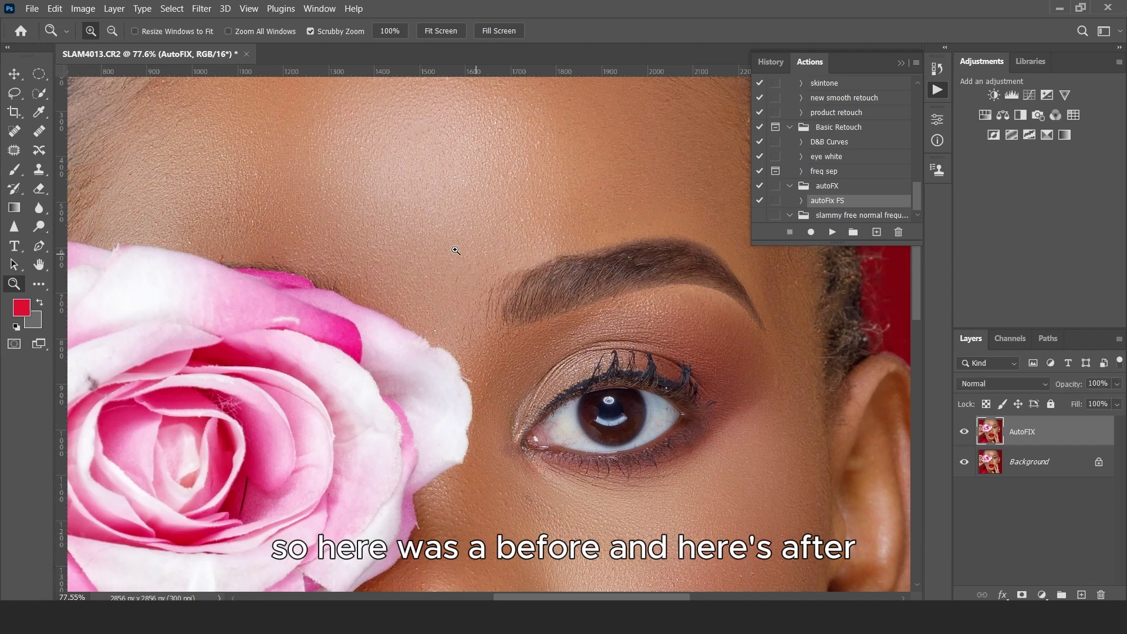
{"action": "scroll", "coordinate": [448, 259], "scroll_direction": "up", "scroll_amount": 3}
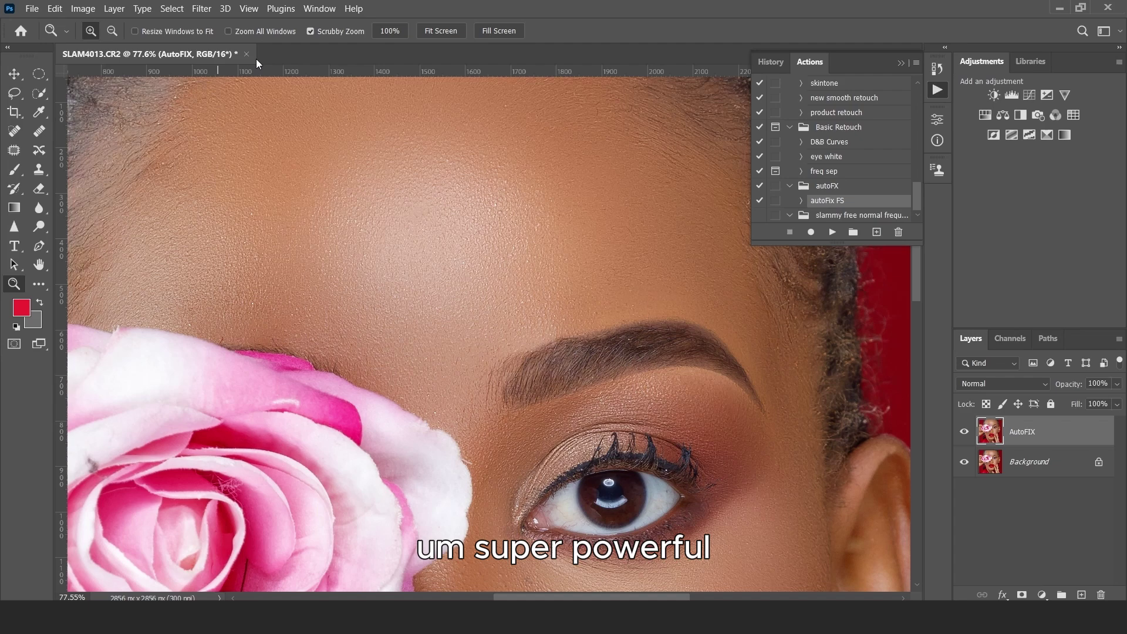
{"action": "left_click", "coordinate": [249, 8]}
{"action": "left_click", "coordinate": [306, 138]}
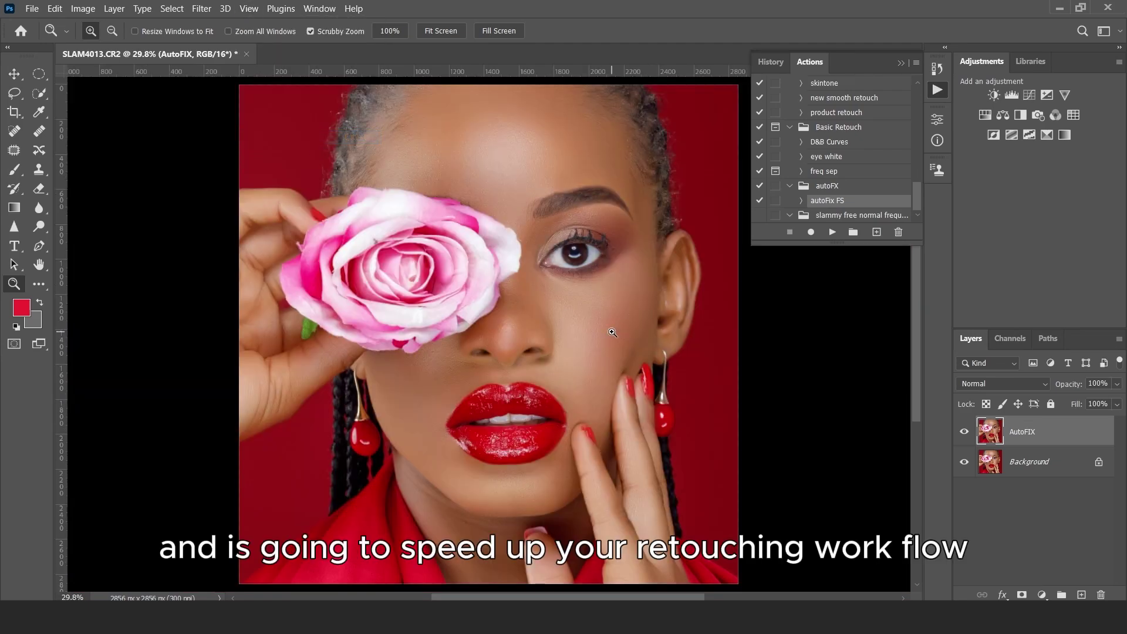
{"action": "left_click_drag", "start_coordinate": [558, 336], "coordinate": [611, 371]}
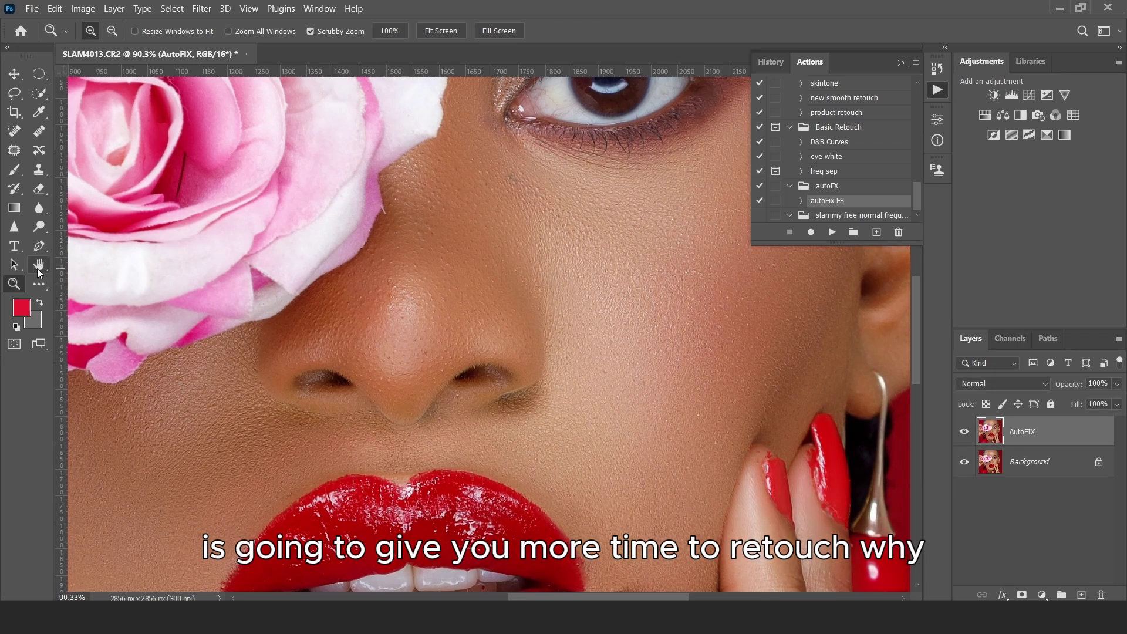
{"action": "left_click", "coordinate": [39, 266]}
{"action": "left_click_drag", "start_coordinate": [365, 460], "coordinate": [511, 247]}
{"action": "left_click_drag", "start_coordinate": [521, 418], "coordinate": [429, 331]}
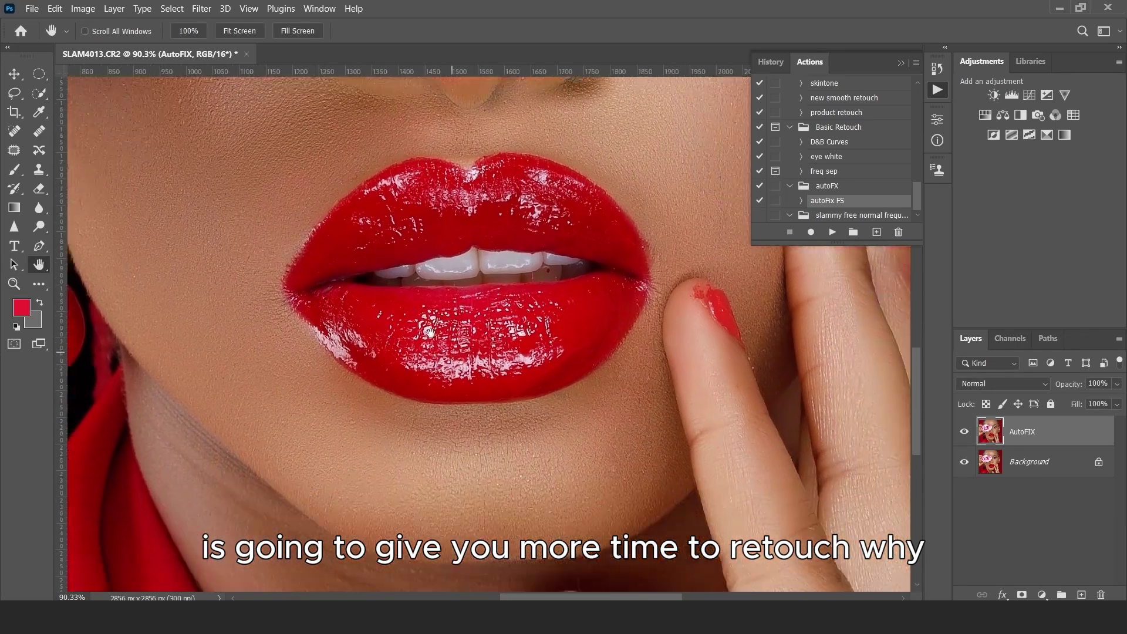
{"action": "left_click_drag", "start_coordinate": [566, 287], "coordinate": [629, 363]}
{"action": "left_click_drag", "start_coordinate": [446, 56], "coordinate": [439, 488]}
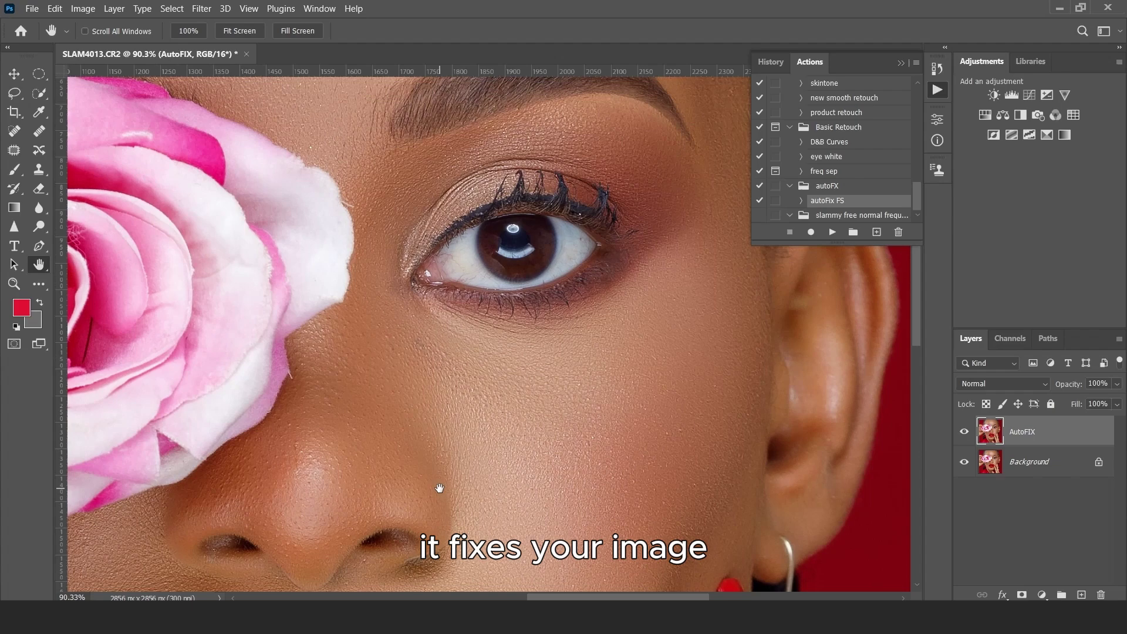
{"action": "mouse_move", "coordinate": [380, 98]}
{"action": "left_mouse_down"}
{"action": "mouse_move", "coordinate": [372, 209]}
{"action": "mouse_move", "coordinate": [393, 403]}
{"action": "left_mouse_up"}
{"action": "mouse_move", "coordinate": [322, 312]}
{"action": "left_mouse_down"}
{"action": "mouse_move", "coordinate": [369, 298]}
{"action": "mouse_move", "coordinate": [439, 335]}
{"action": "left_mouse_up"}
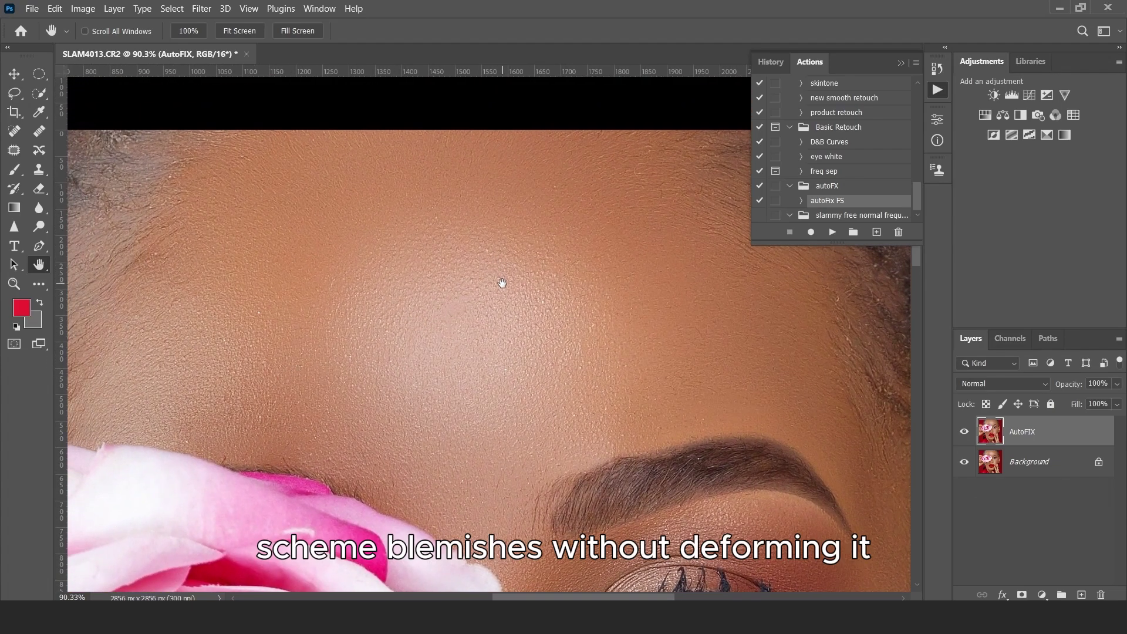
{"action": "scroll", "coordinate": [506, 340], "scroll_direction": "down", "scroll_amount": 2}
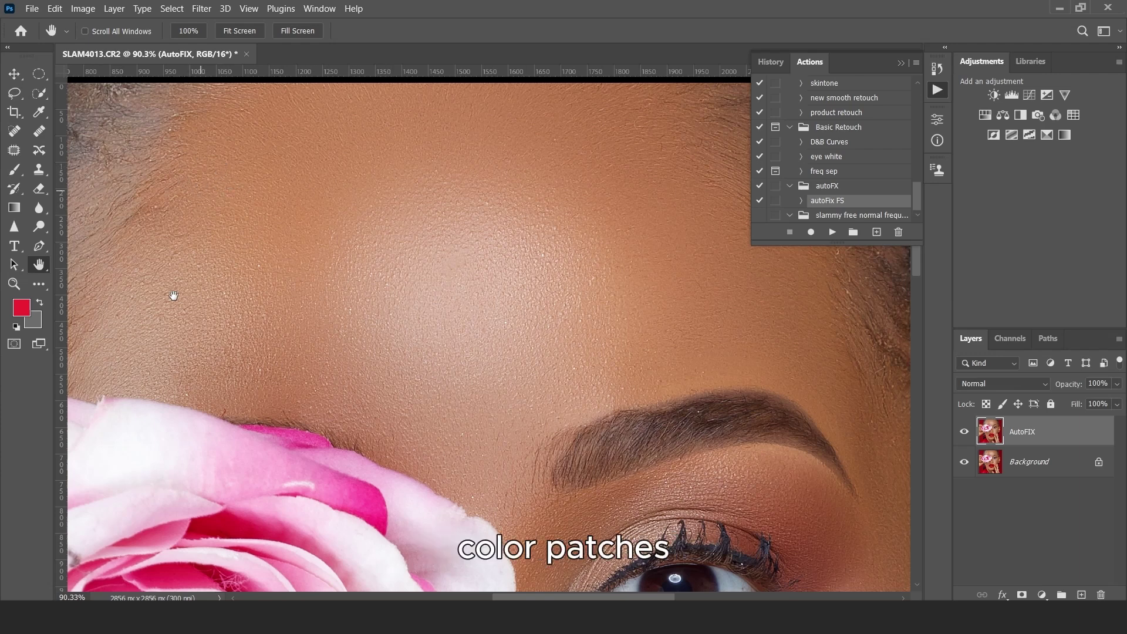
{"action": "left_click", "coordinate": [965, 431]}
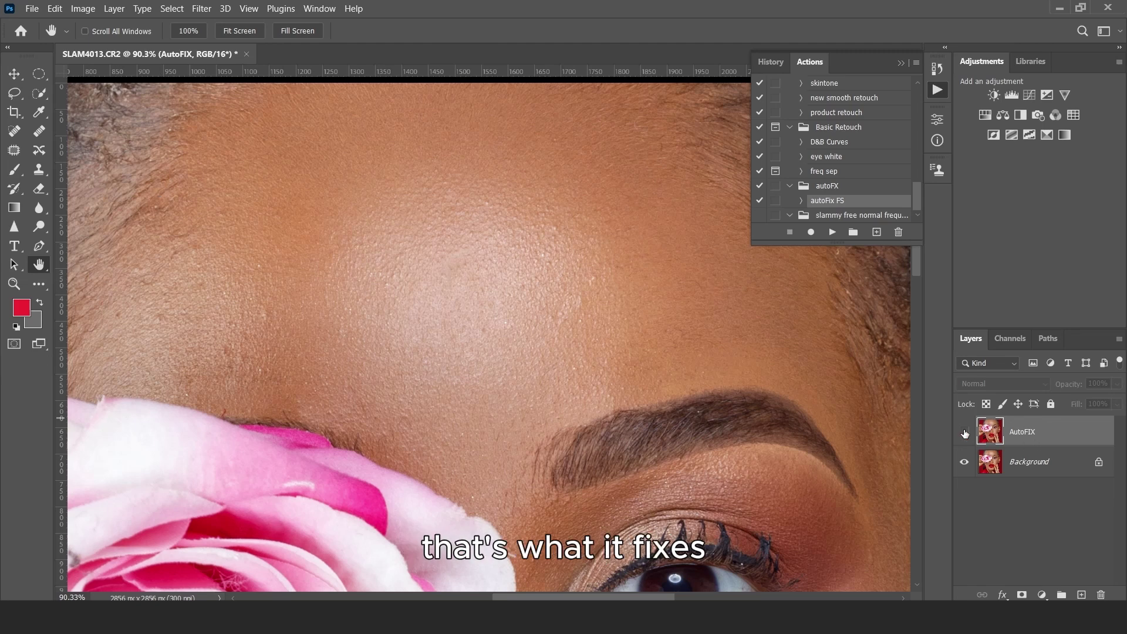
{"action": "left_click", "coordinate": [964, 432]}
{"action": "scroll", "coordinate": [581, 446], "scroll_direction": "down", "scroll_amount": 5}
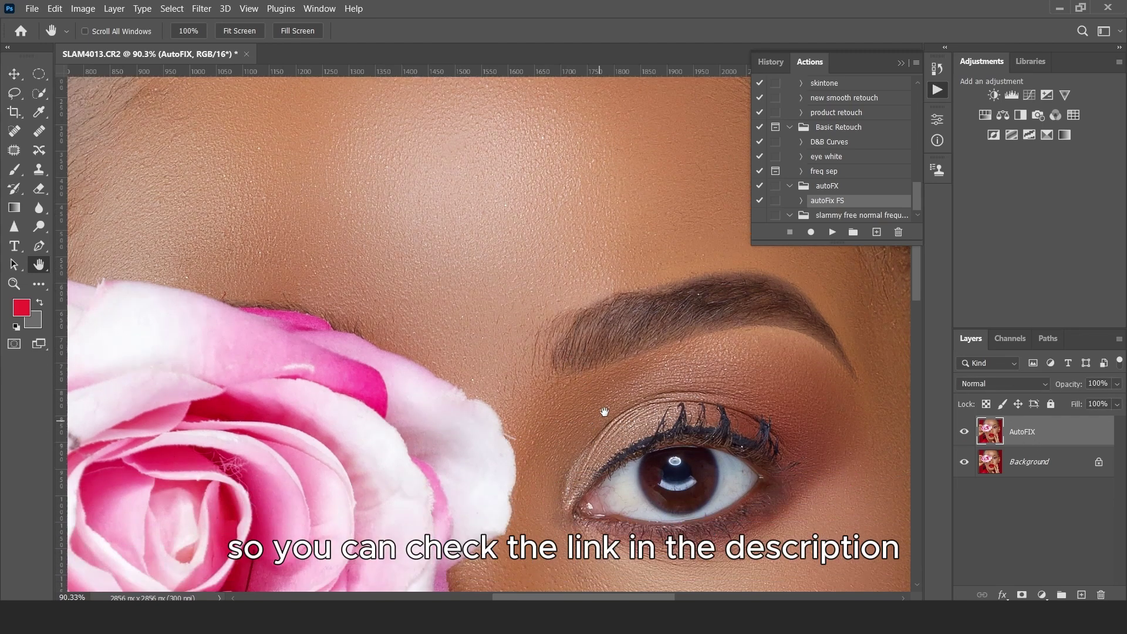
{"action": "scroll", "coordinate": [620, 393], "scroll_direction": "down", "scroll_amount": 1}
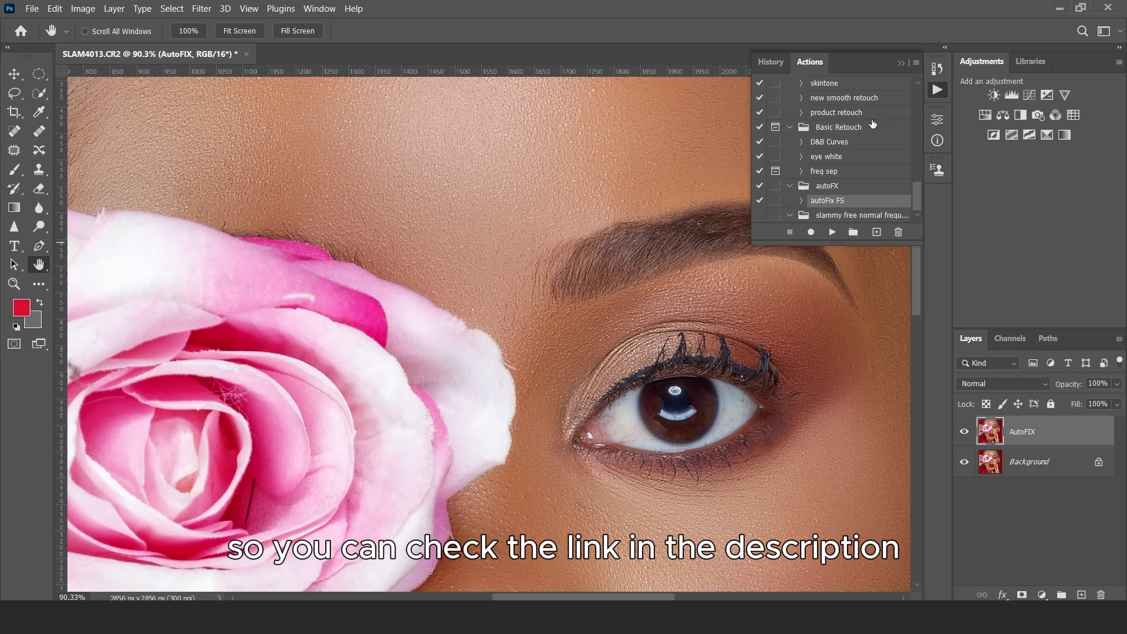
Collapse the floating Actions panel to reveal the retouched headshot
{"action": "left_click", "coordinate": [902, 63]}
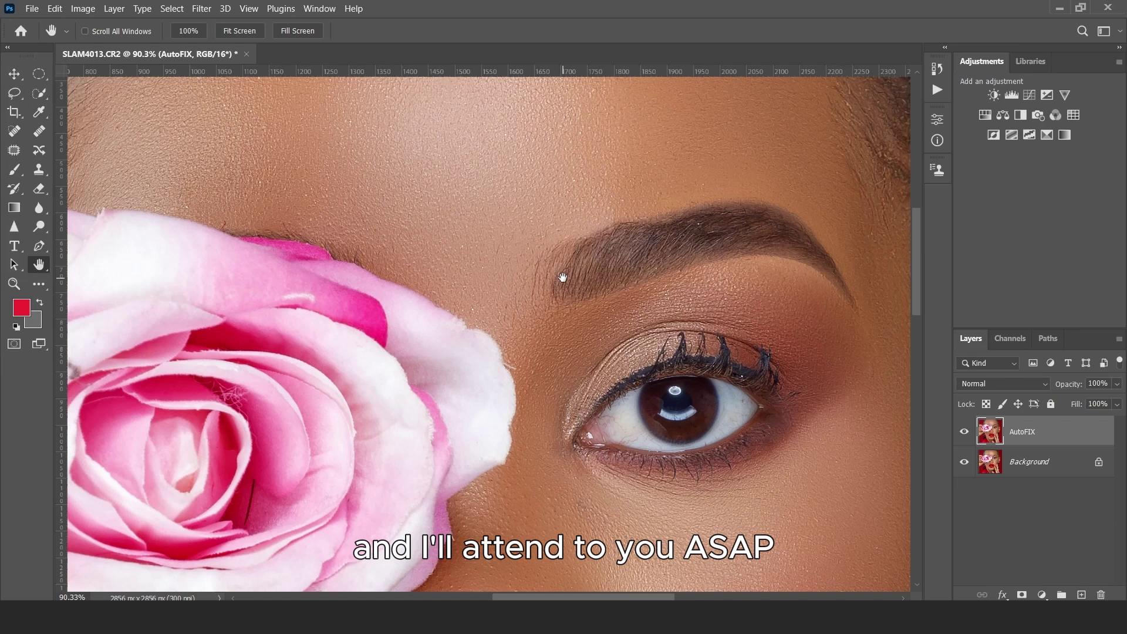
{"action": "scroll", "coordinate": [639, 433], "scroll_direction": "down", "scroll_amount": 6}
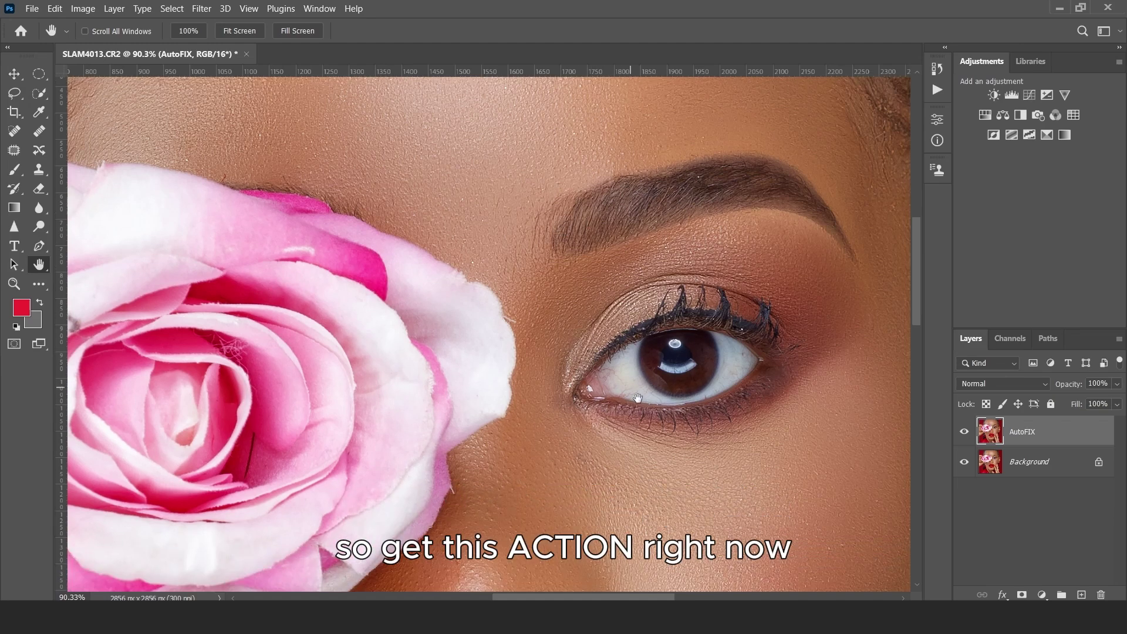
{"action": "scroll", "coordinate": [640, 434], "scroll_direction": "down", "scroll_amount": 2}
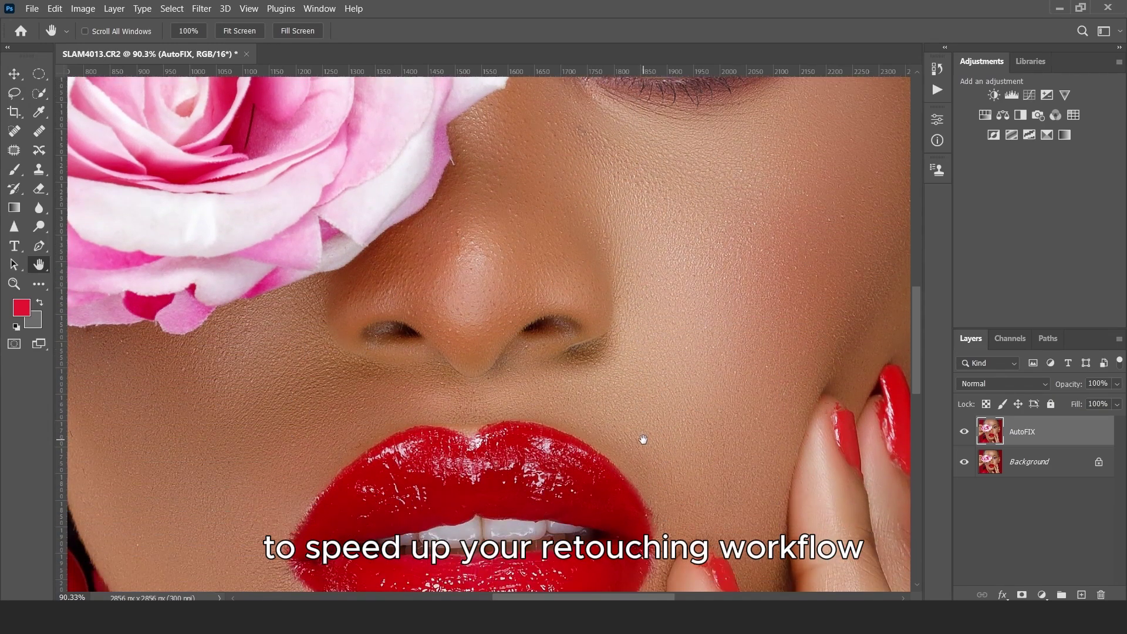
{"action": "left_click", "coordinate": [965, 431]}
{"action": "left_click", "coordinate": [965, 432]}
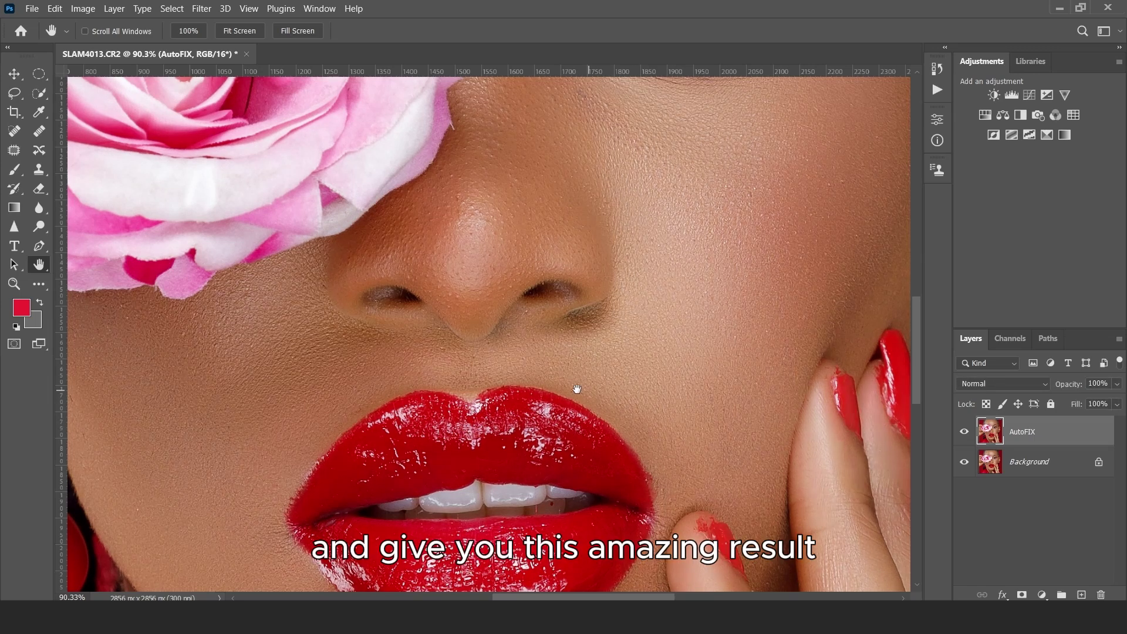
{"action": "scroll", "coordinate": [575, 394], "scroll_direction": "down", "scroll_amount": 5}
{"action": "scroll", "coordinate": [569, 407], "scroll_direction": "down", "scroll_amount": 2}
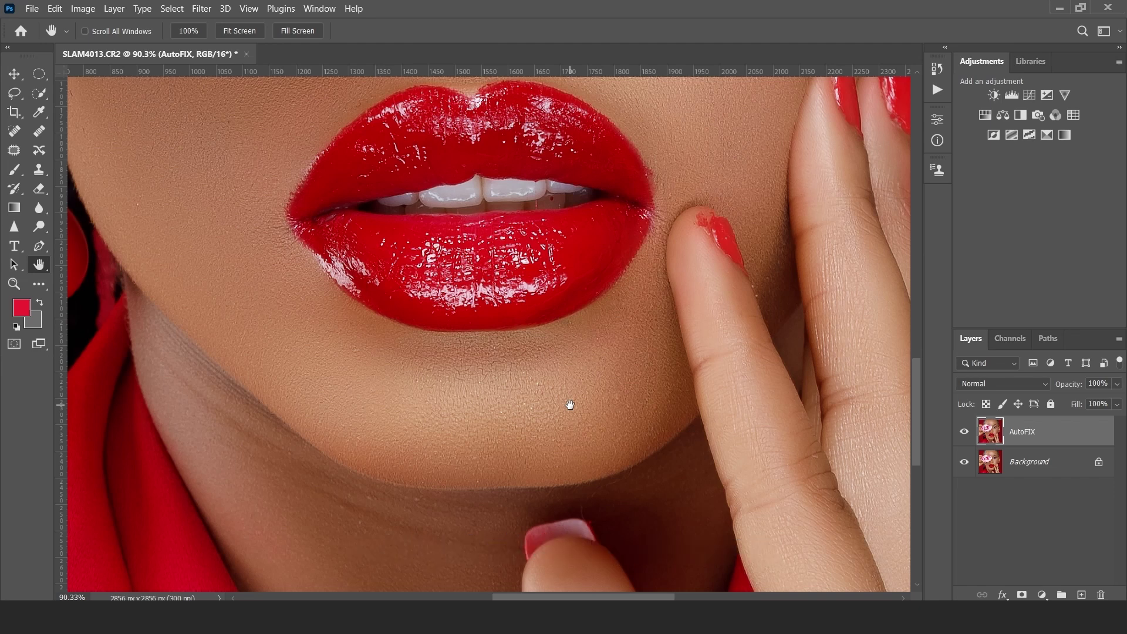
{"action": "scroll", "coordinate": [569, 402], "scroll_direction": "up", "scroll_amount": 5}
{"action": "scroll", "coordinate": [610, 321], "scroll_direction": "up", "scroll_amount": 5}
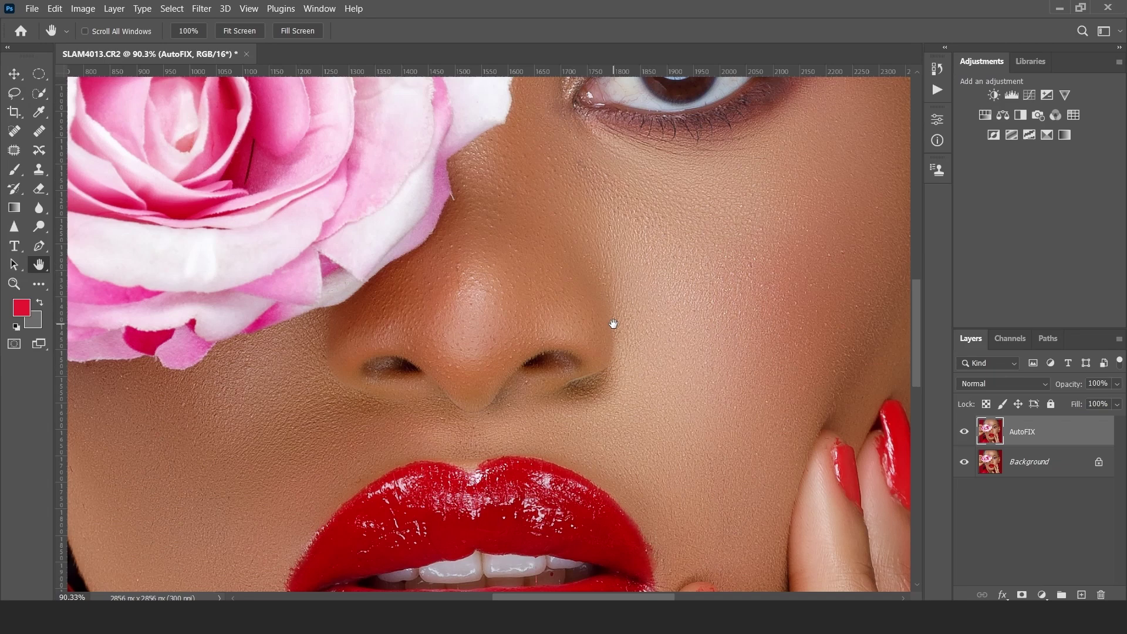
{"action": "scroll", "coordinate": [632, 327], "scroll_direction": "up", "scroll_amount": 5}
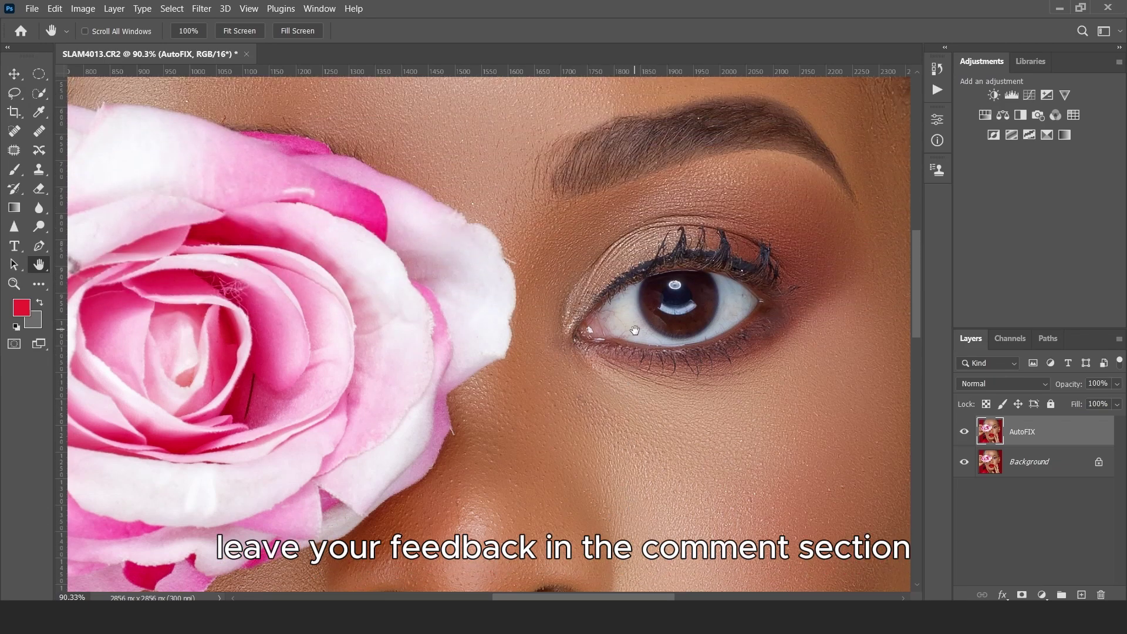
{"action": "scroll", "coordinate": [633, 340], "scroll_direction": "up", "scroll_amount": 1}
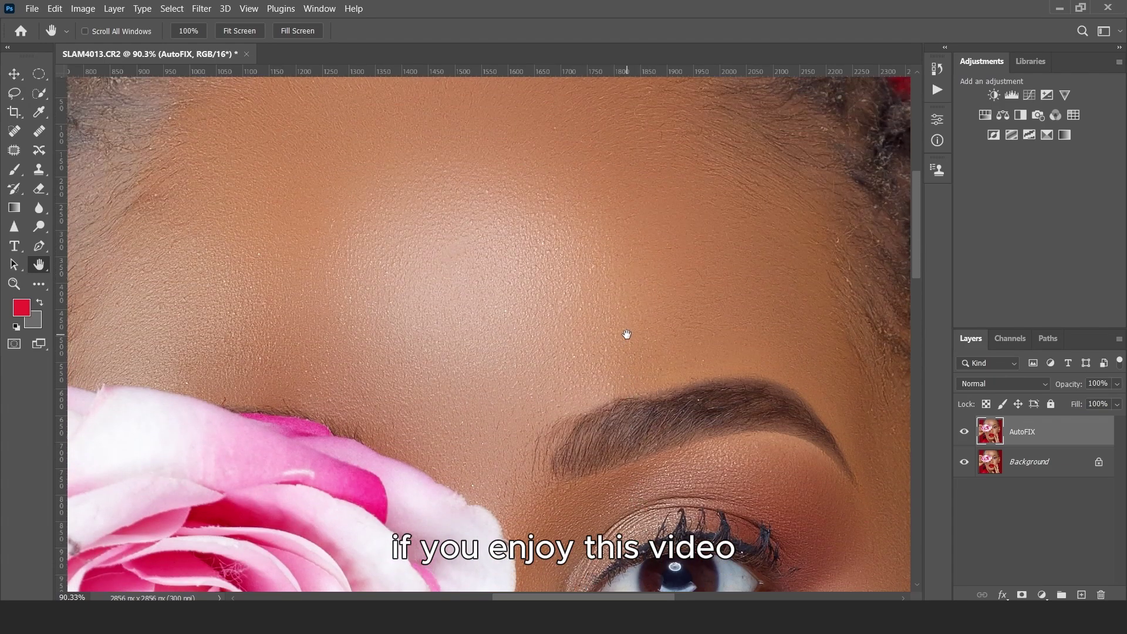